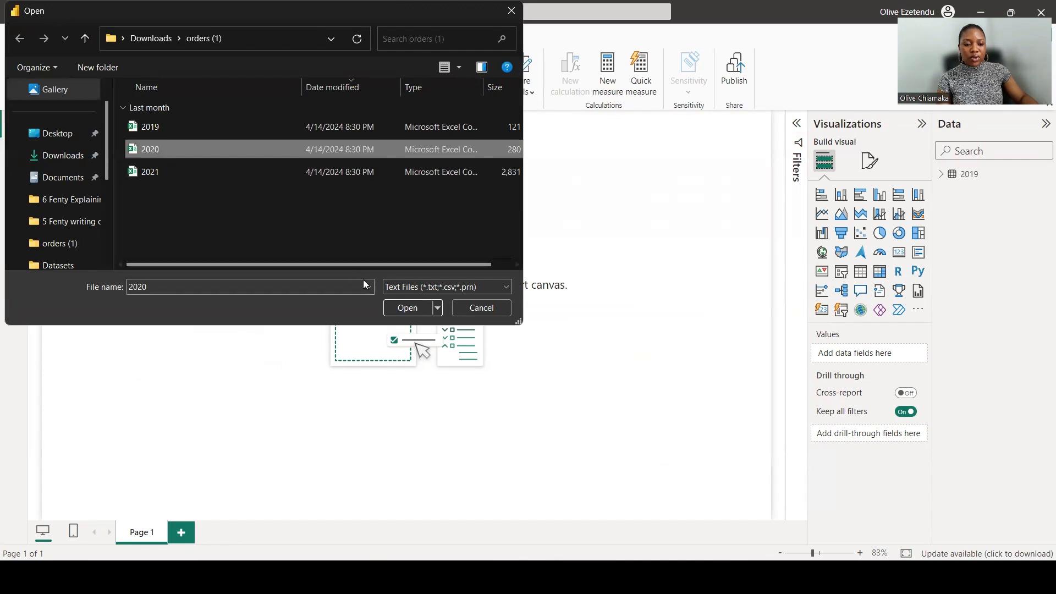
Load the 2020 and 2021 CSV files from the orders (1) folder as separate tables
click(399, 304)
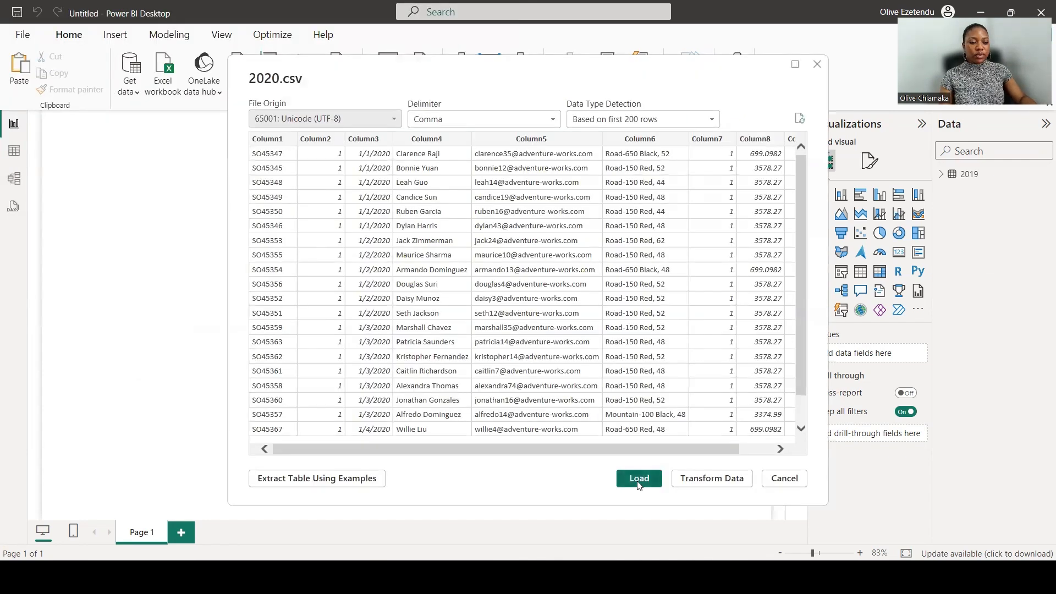
click(637, 478)
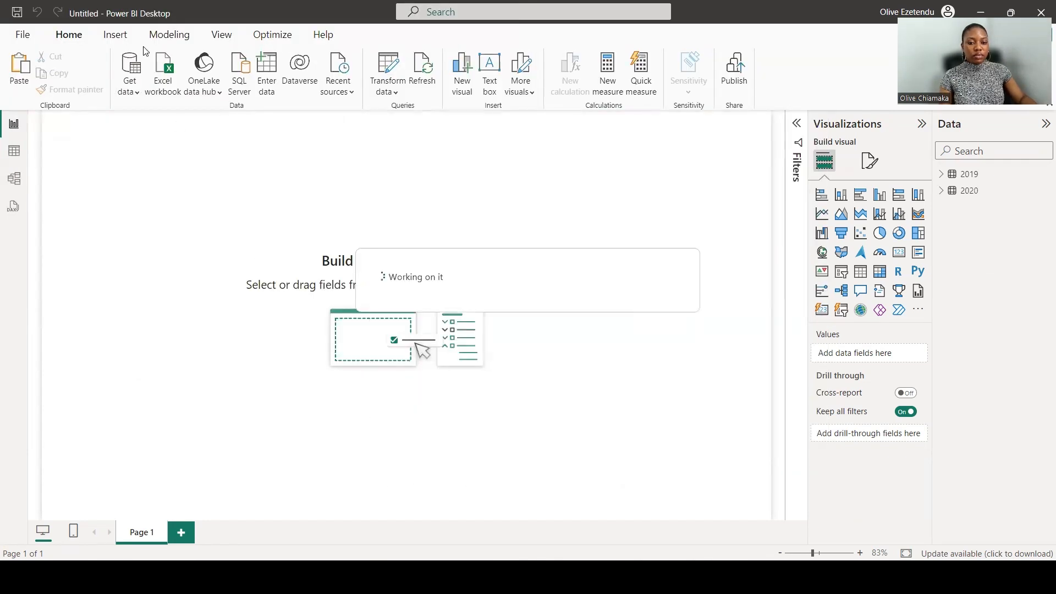
click(128, 92)
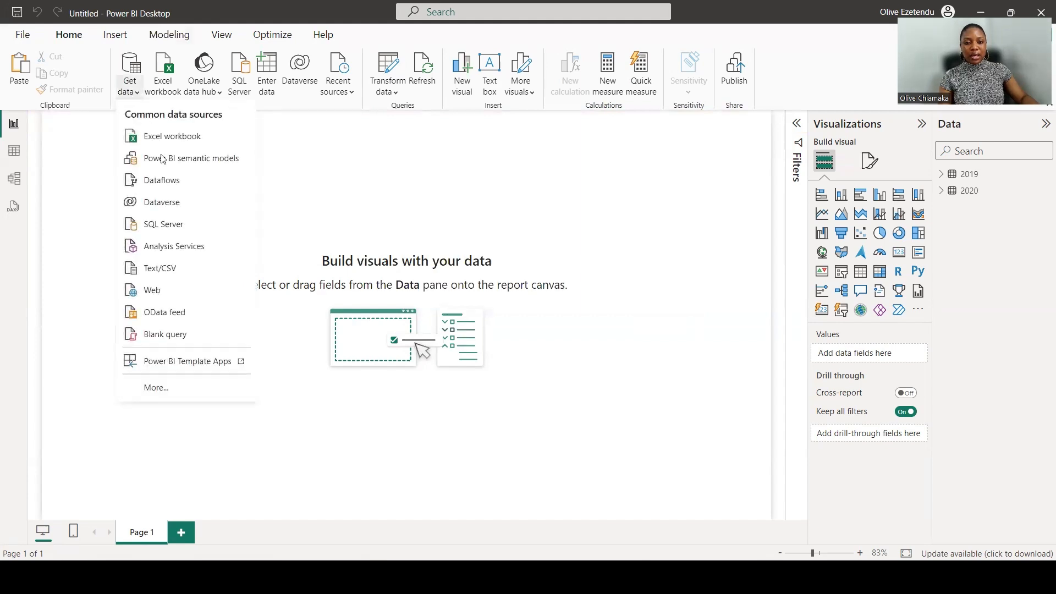
click(171, 271)
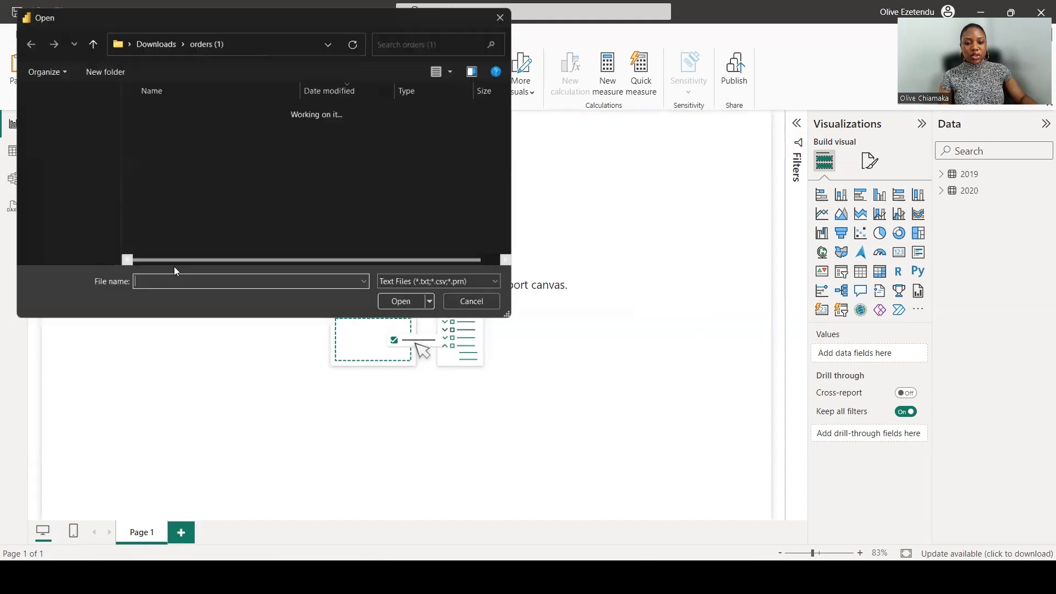
click(151, 173)
click(406, 309)
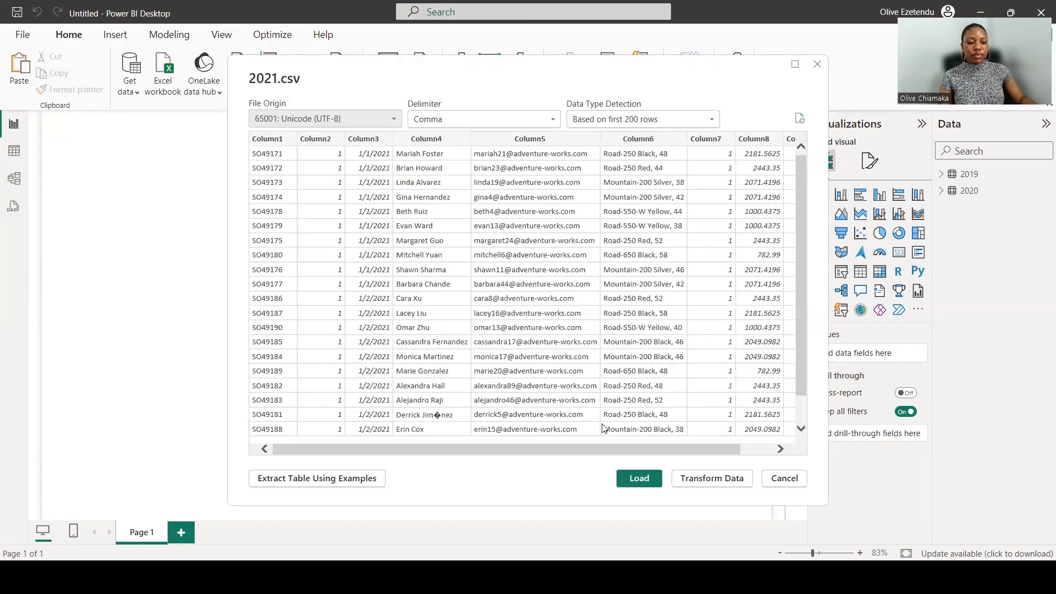
click(638, 478)
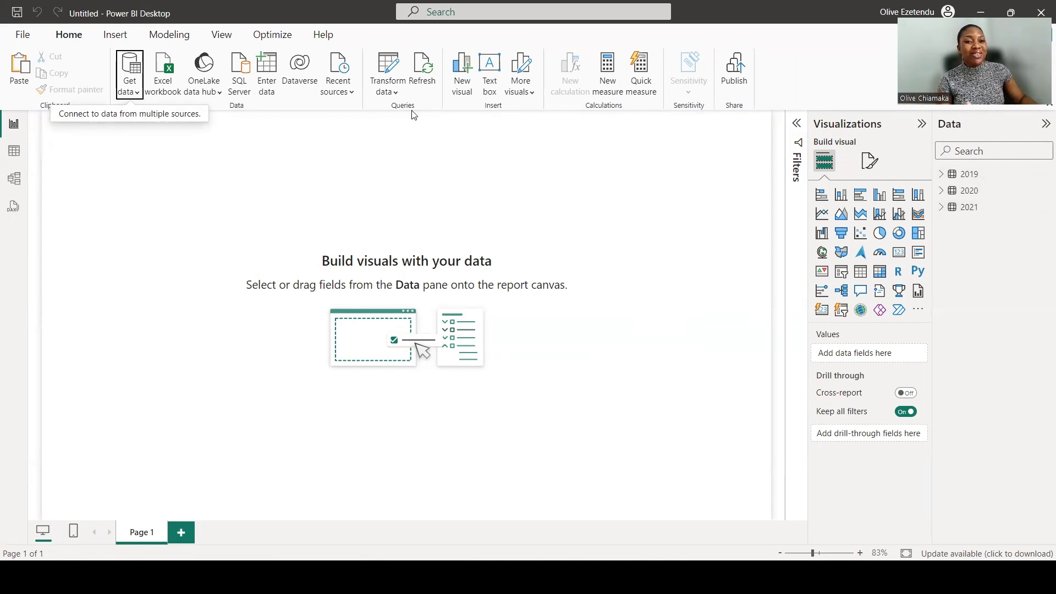
Open the loaded tables in the Power Query Editor
click(388, 72)
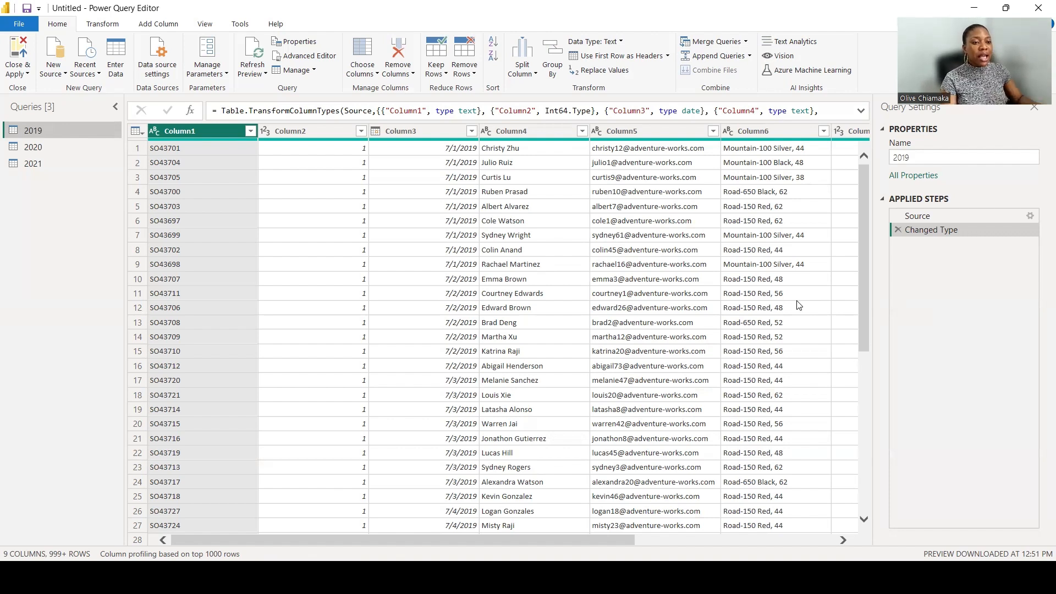
click(746, 43)
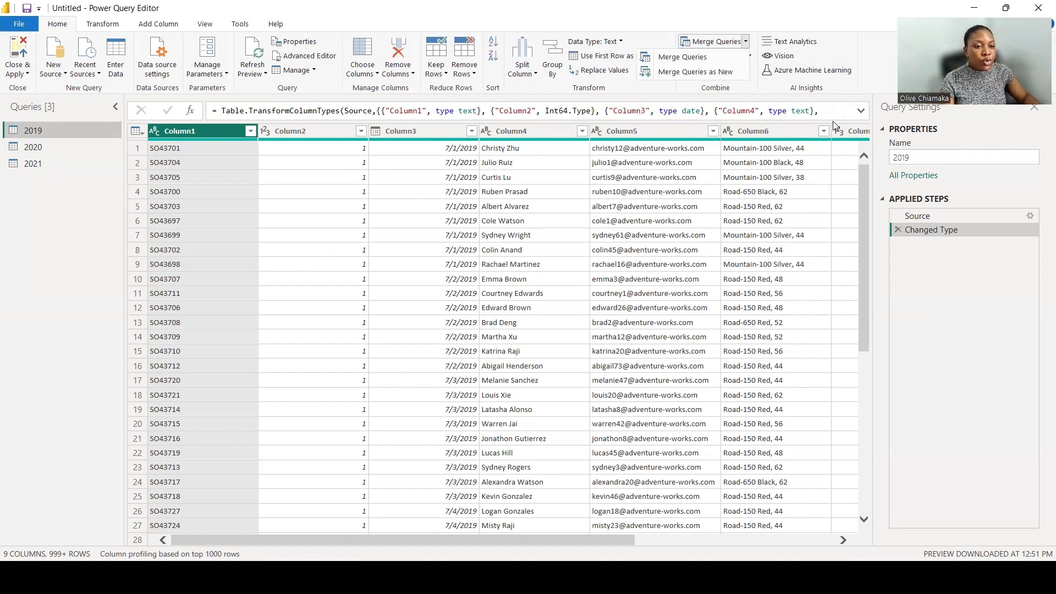
click(891, 297)
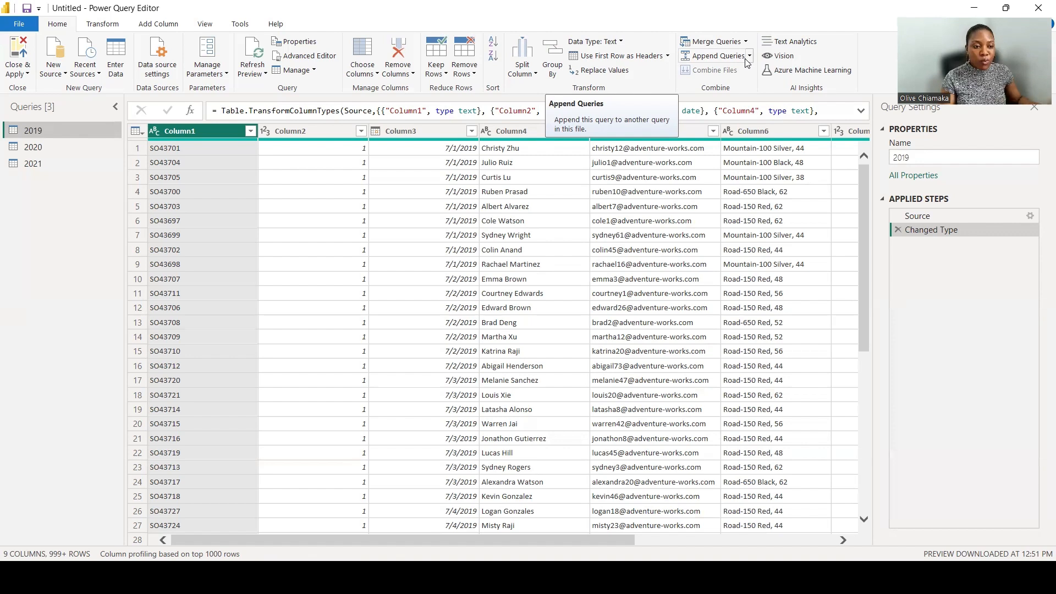
Append the 2019, 2020 and 2021 tables as a new query, using the option for three or more tables
click(751, 57)
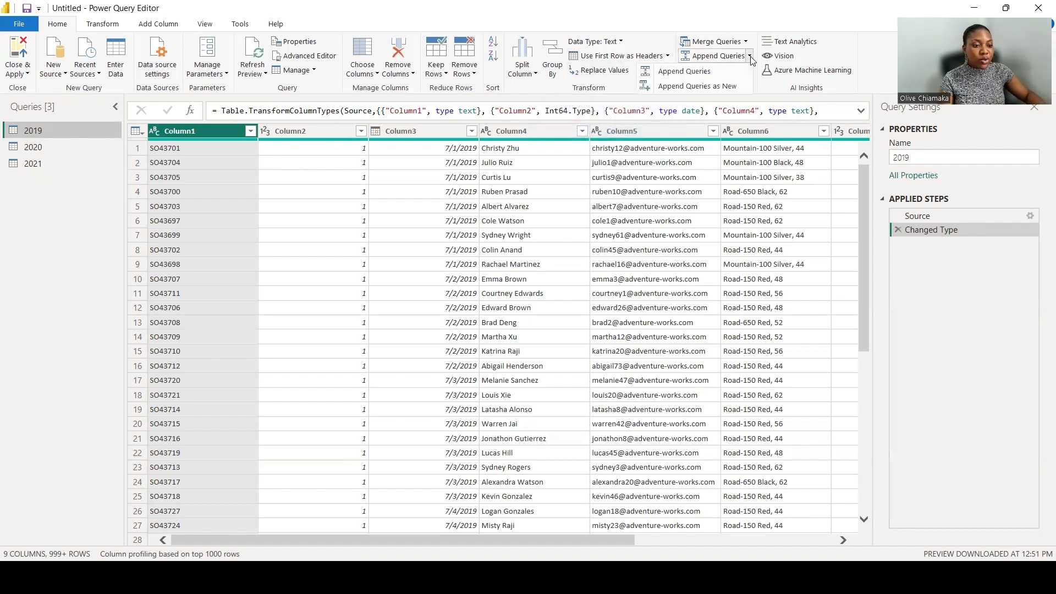
click(727, 87)
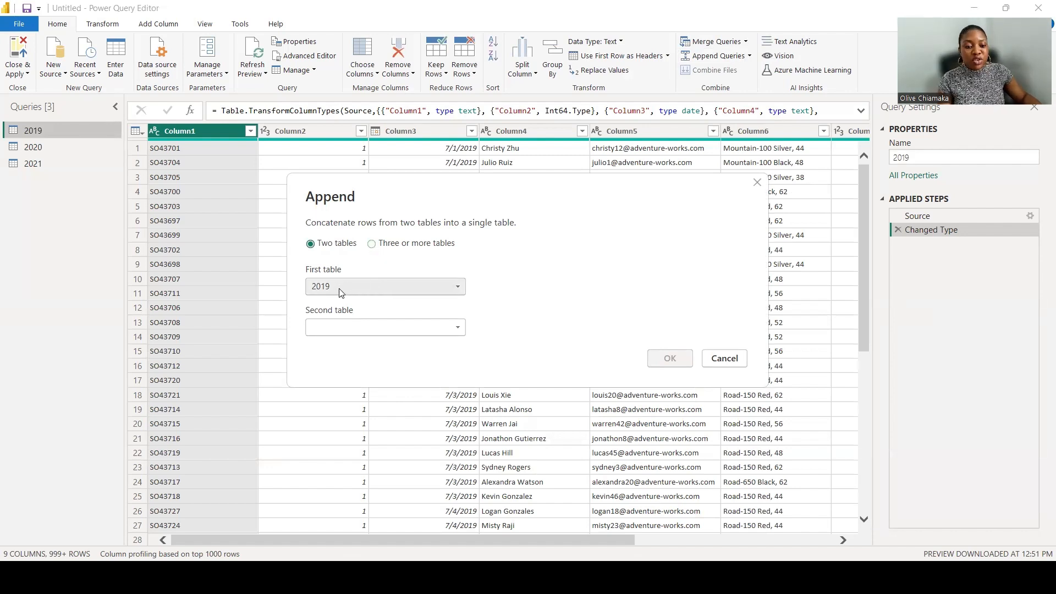
click(458, 328)
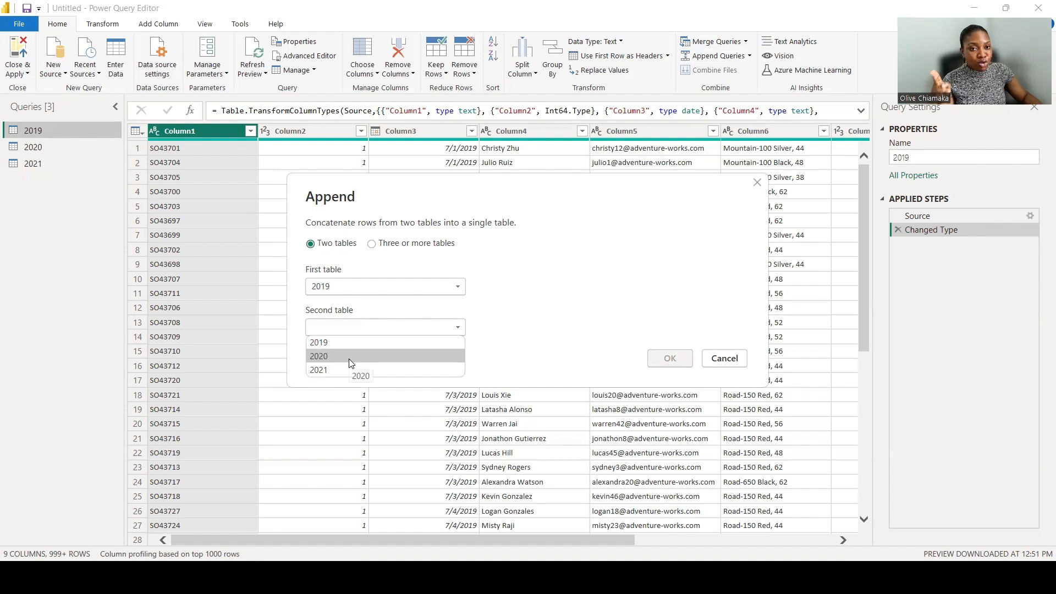
click(372, 244)
click(372, 244)
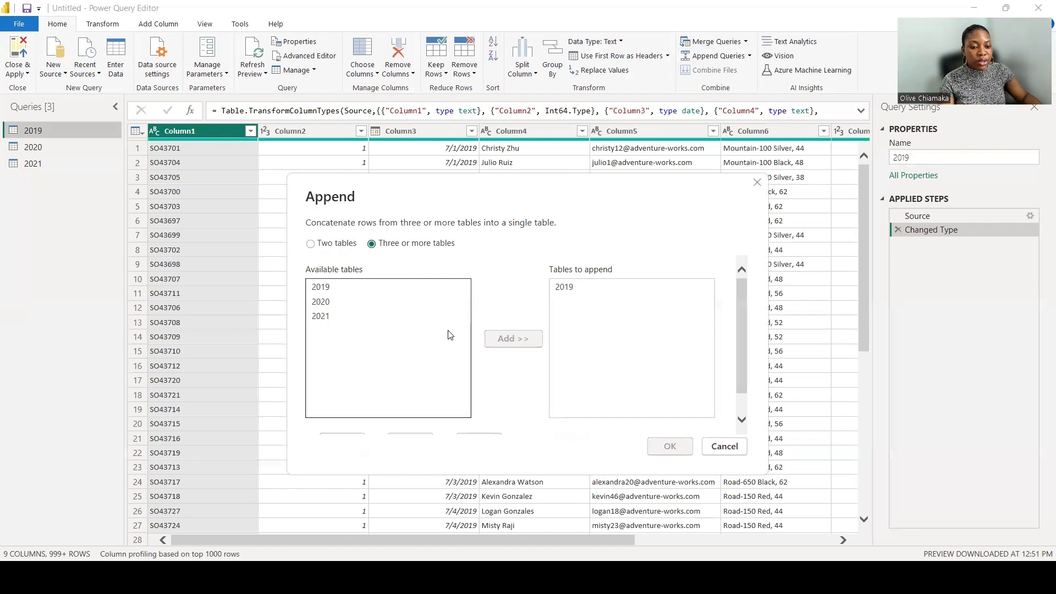
click(332, 308)
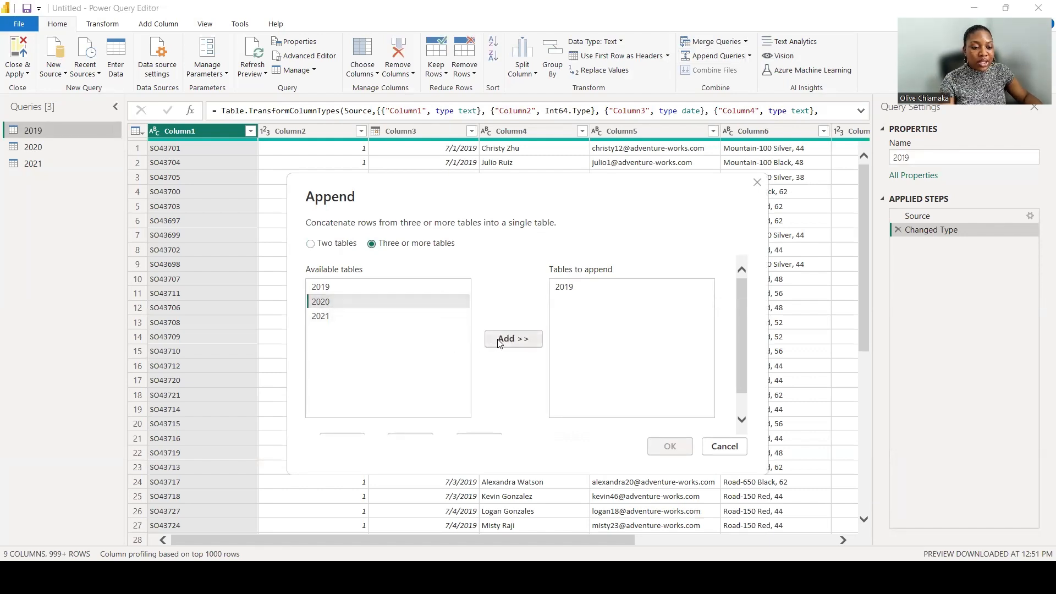
click(503, 339)
click(336, 317)
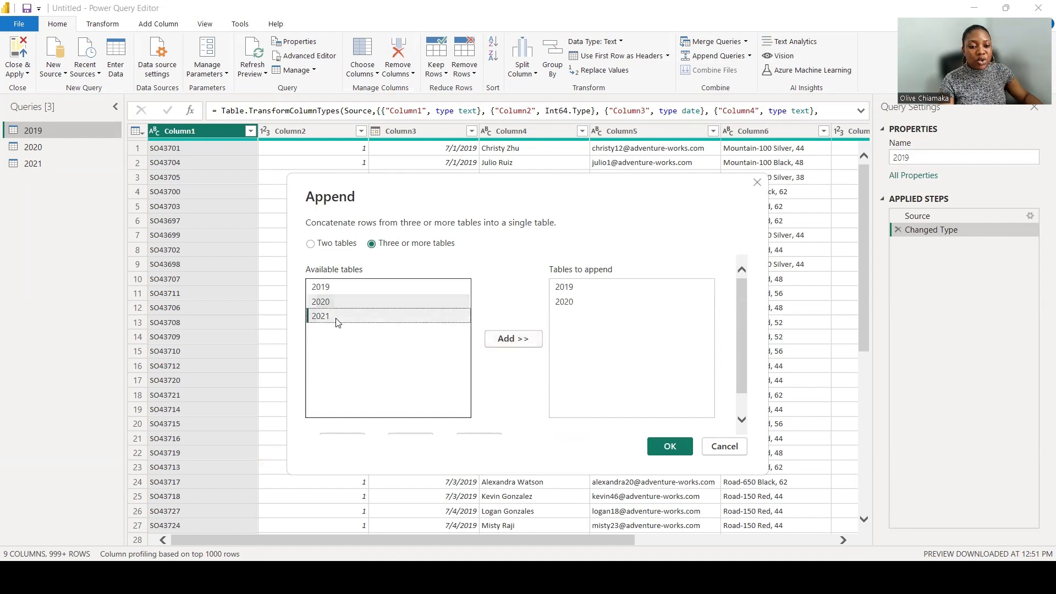
click(515, 339)
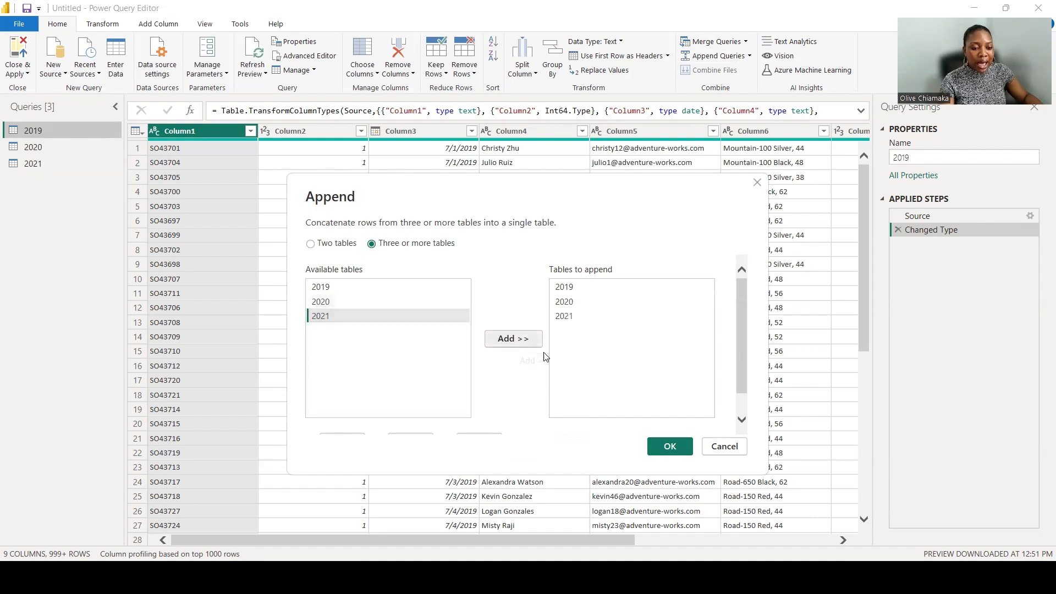
click(676, 448)
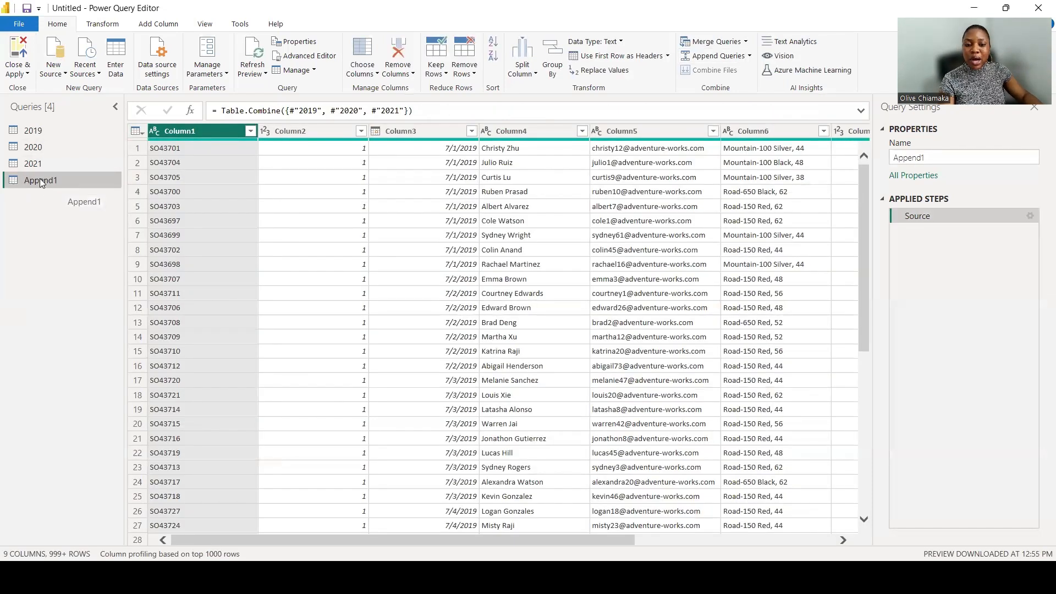
Rename the new appended query to "Appended Table"
click(929, 158)
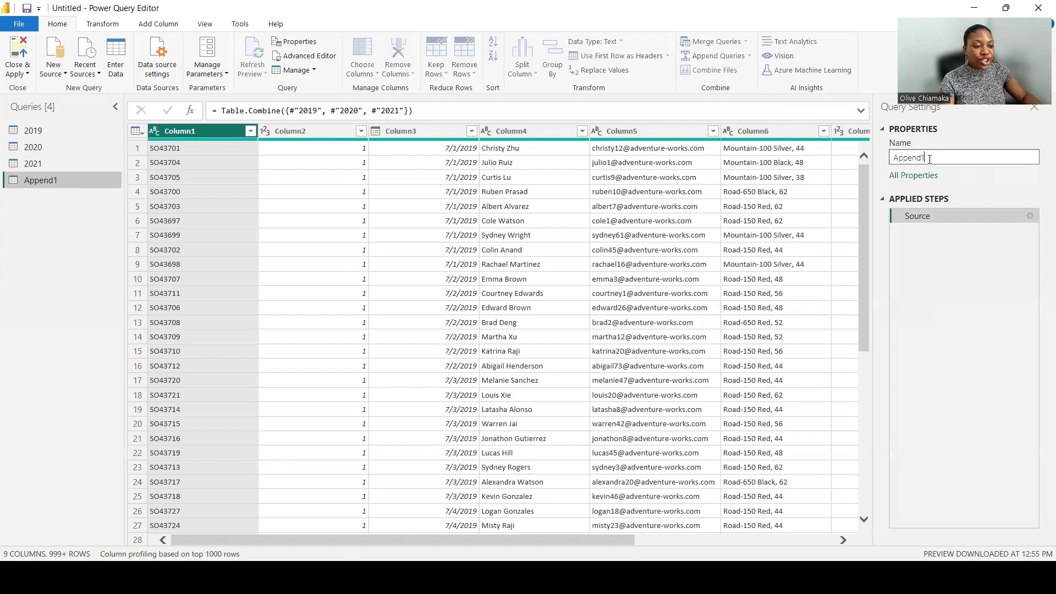
drag(930, 158, 888, 164)
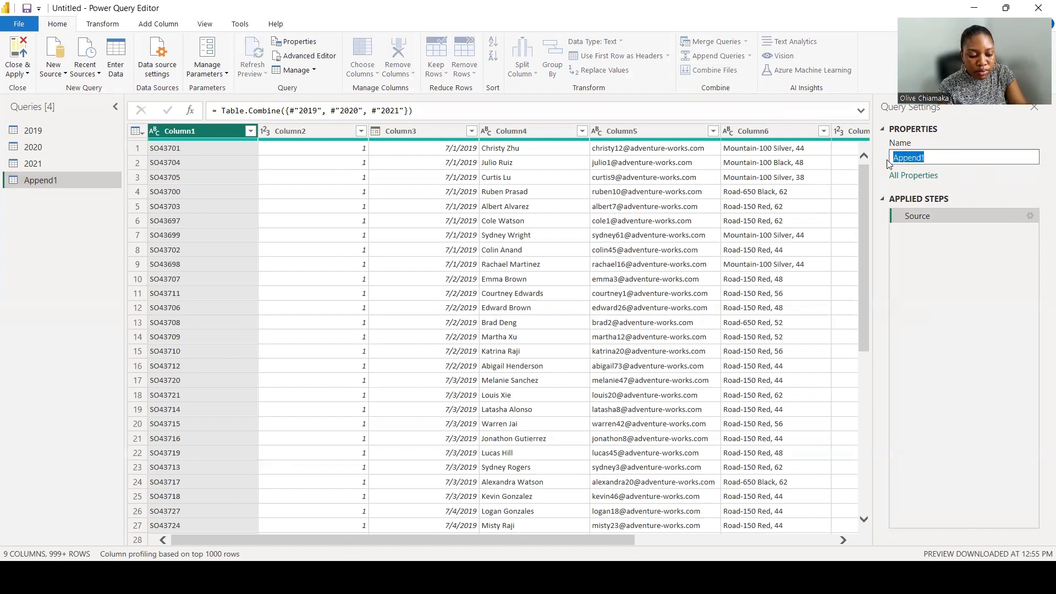
click(935, 152)
key(BackSpace)
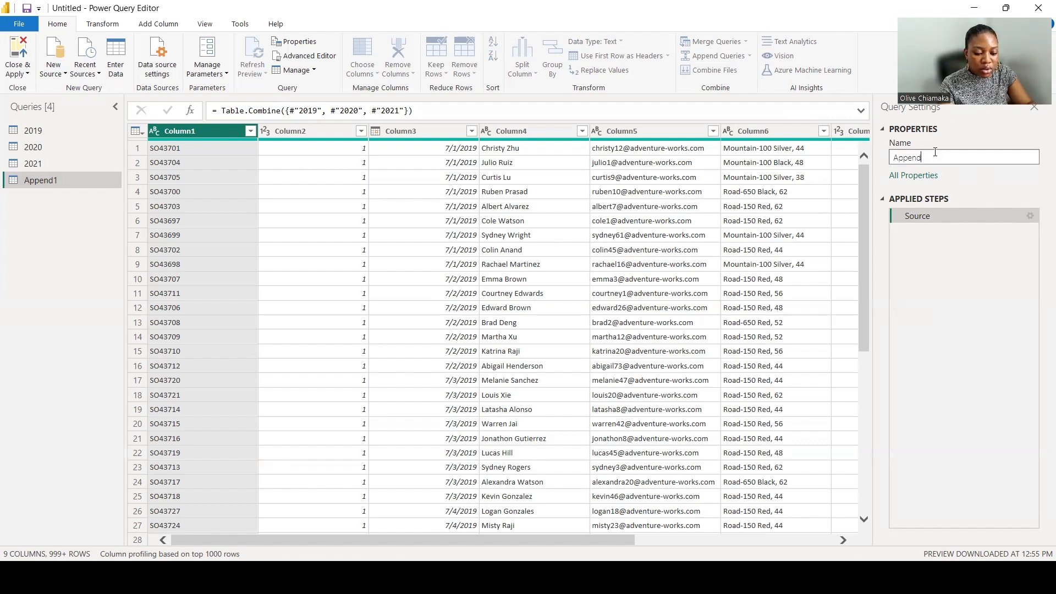
text(ED)
key(BackSpace)
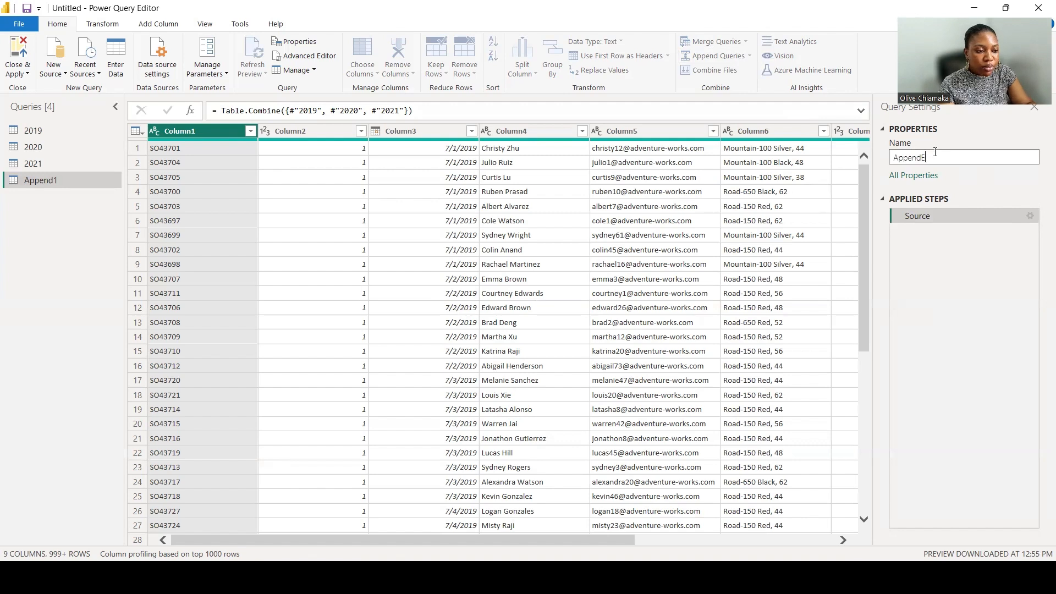
key(BackSpace)
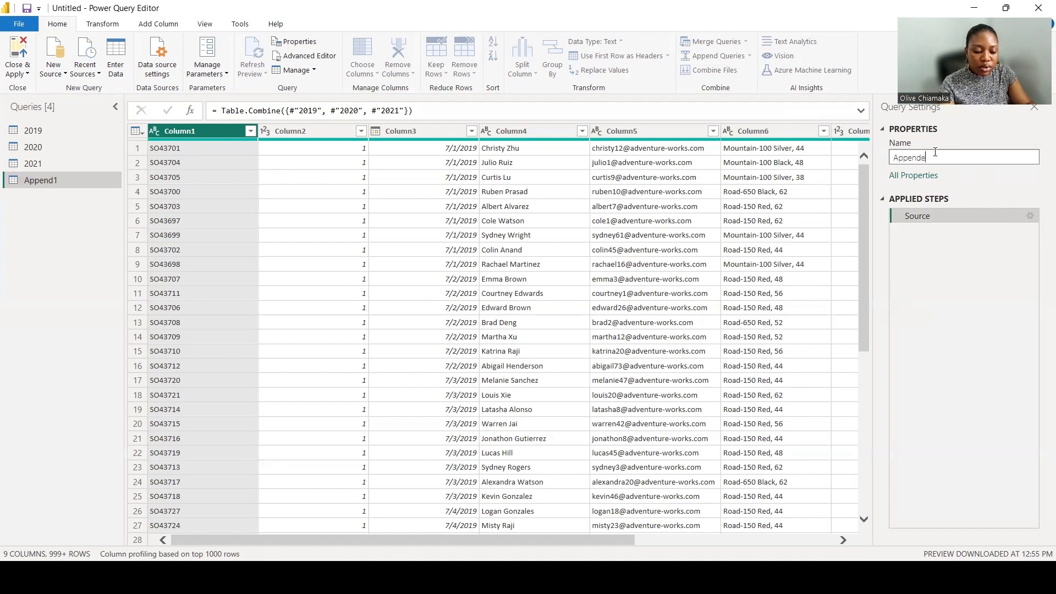
key(BackSpace)
text(d Table)
key(Return)
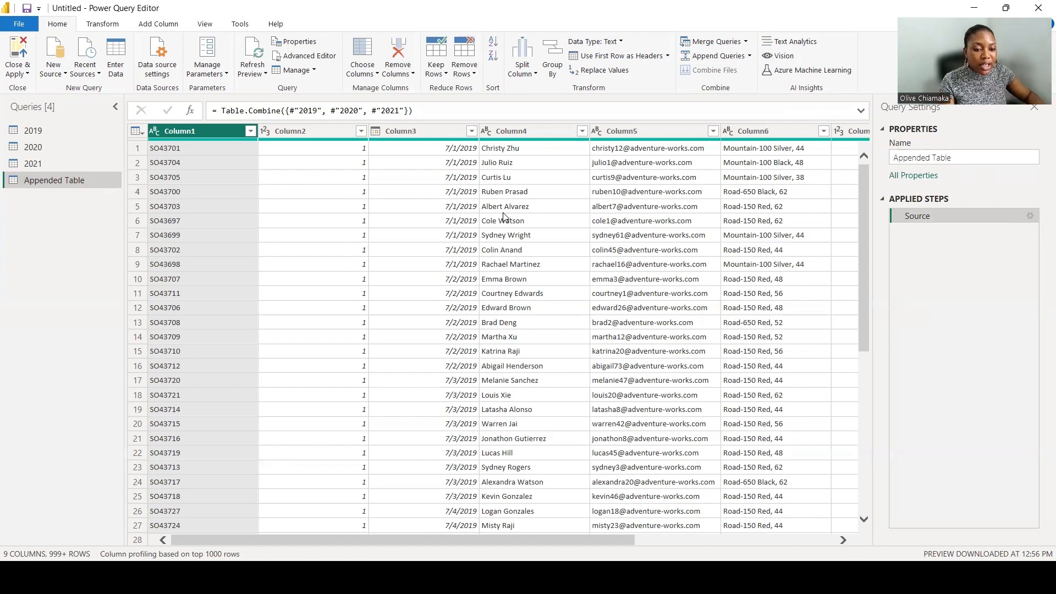
Examine the order dates in the Appended Table where one year's rows follow another's
drag(865, 184, 875, 539)
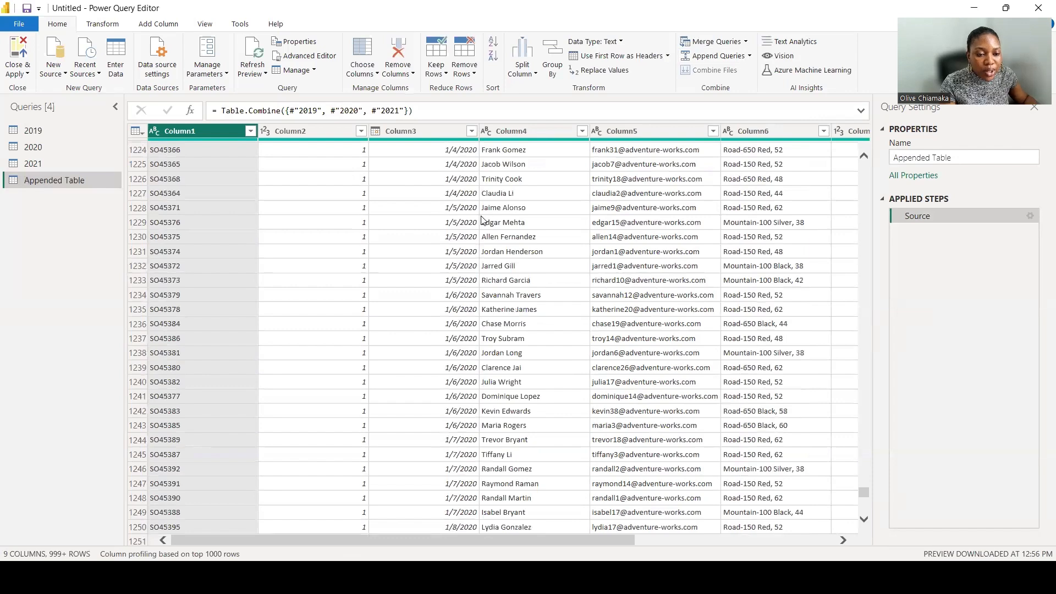
scroll(483, 220, up, 15)
scroll(483, 470, down, 3)
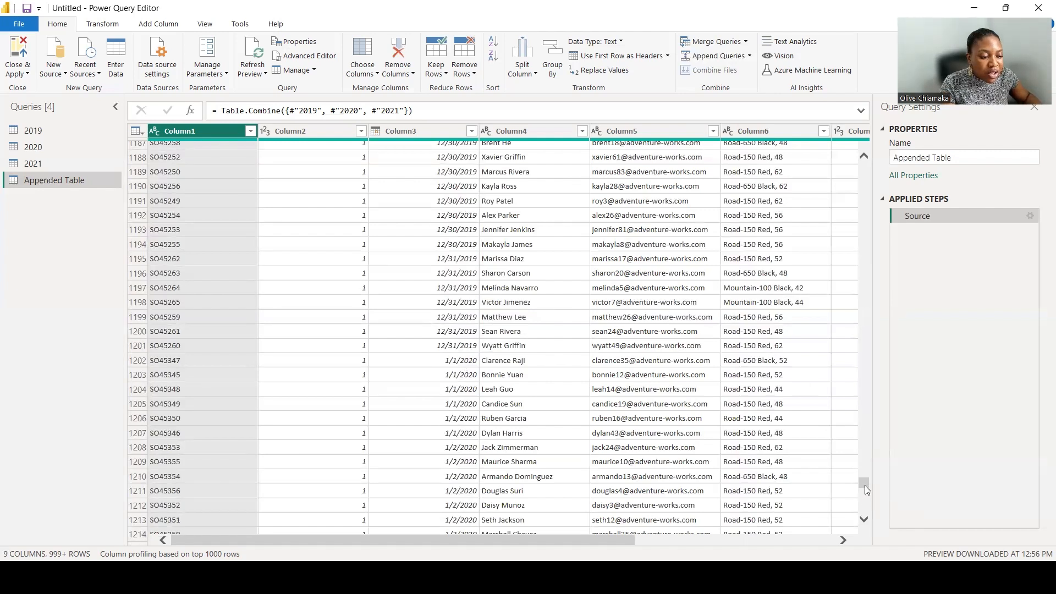
click(864, 503)
click(864, 520)
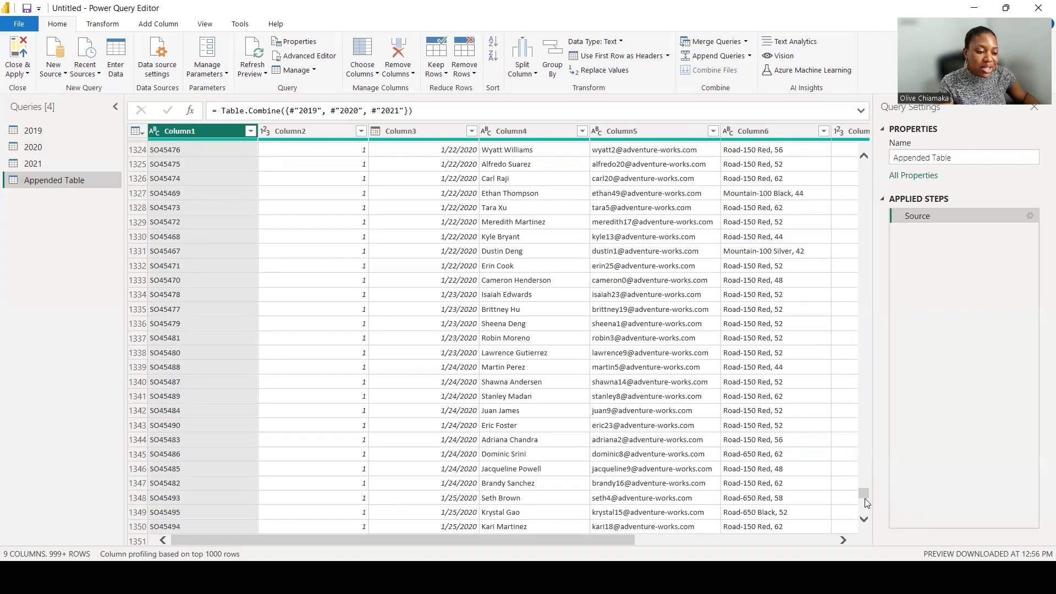
drag(864, 495, 865, 547)
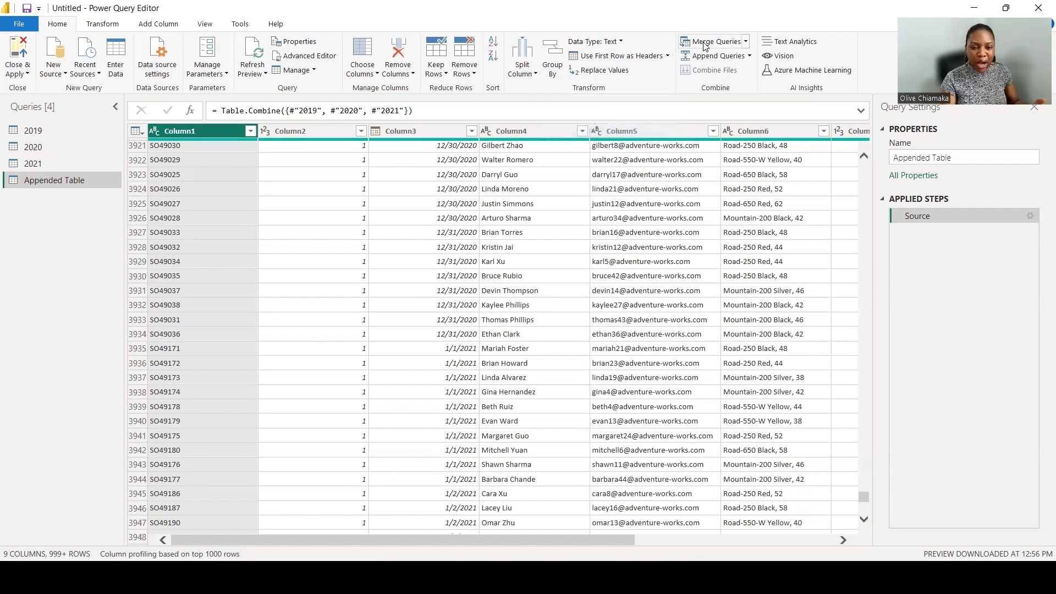
Set up a merge as a new query between the 2019 and 2020 tables, matching Column1 in both
click(33, 132)
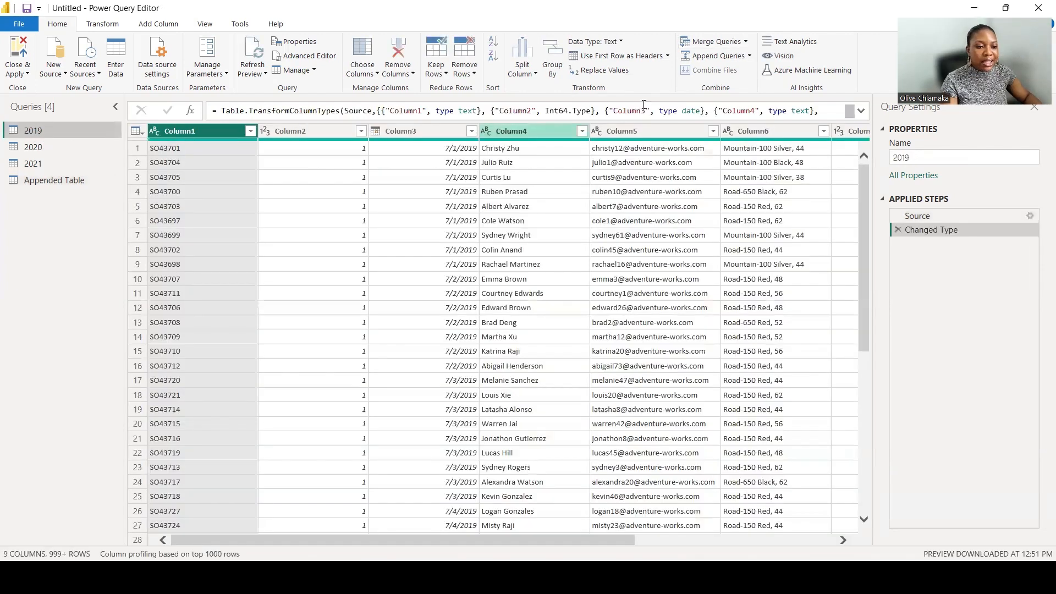
click(745, 42)
click(710, 72)
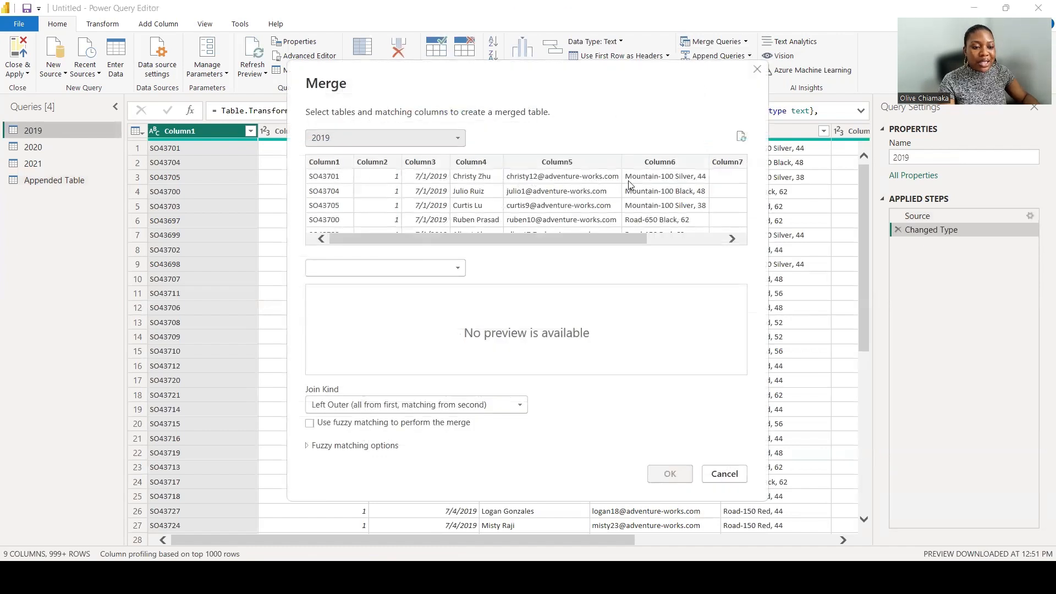
click(459, 269)
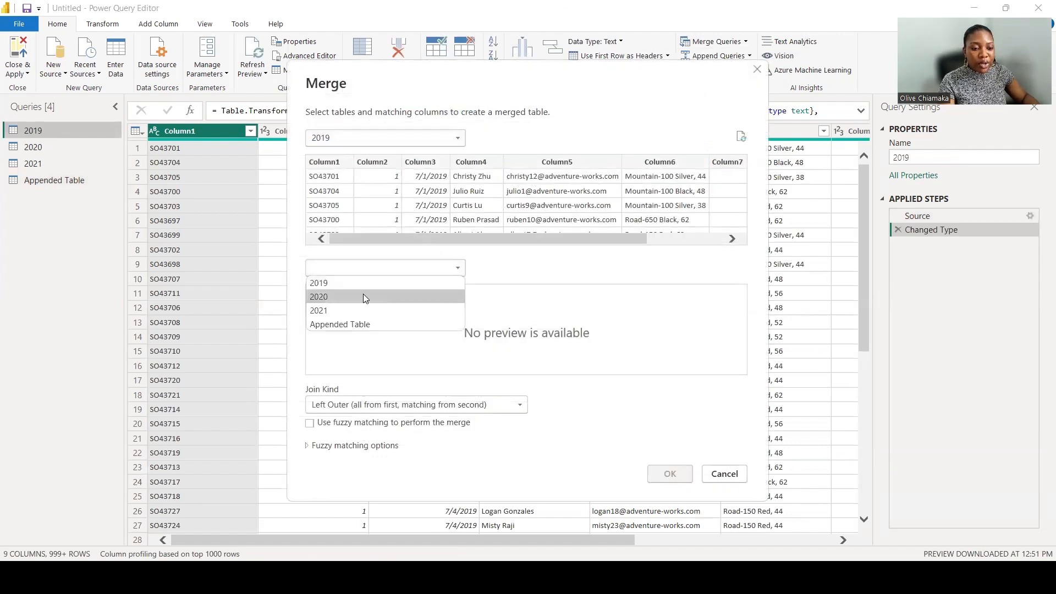
click(337, 297)
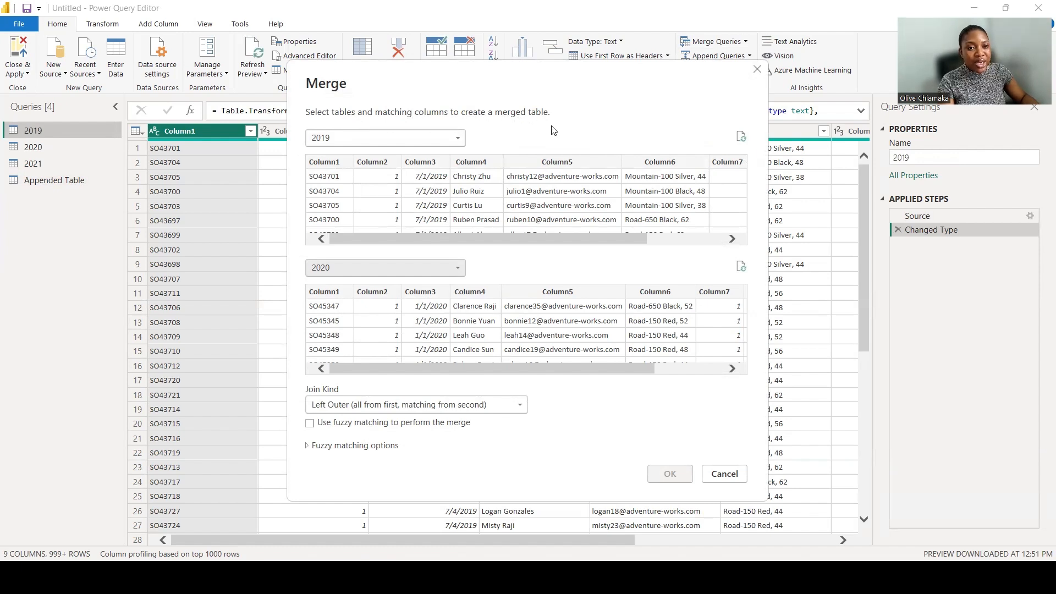
click(324, 164)
click(327, 292)
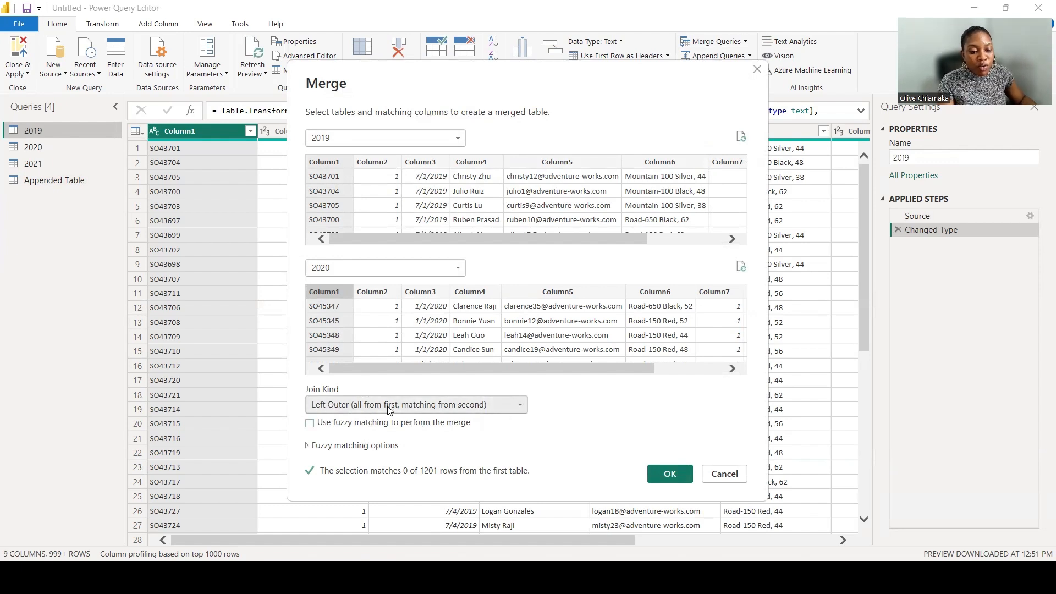
Set the join kind to Full Outer (all rows from both) and create the merged query
click(520, 405)
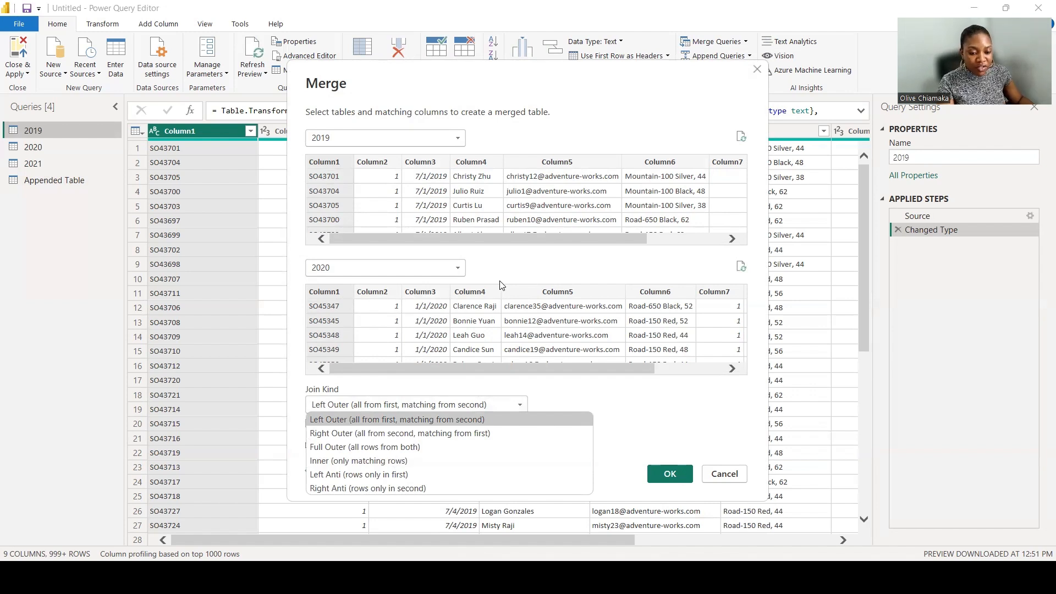
click(388, 448)
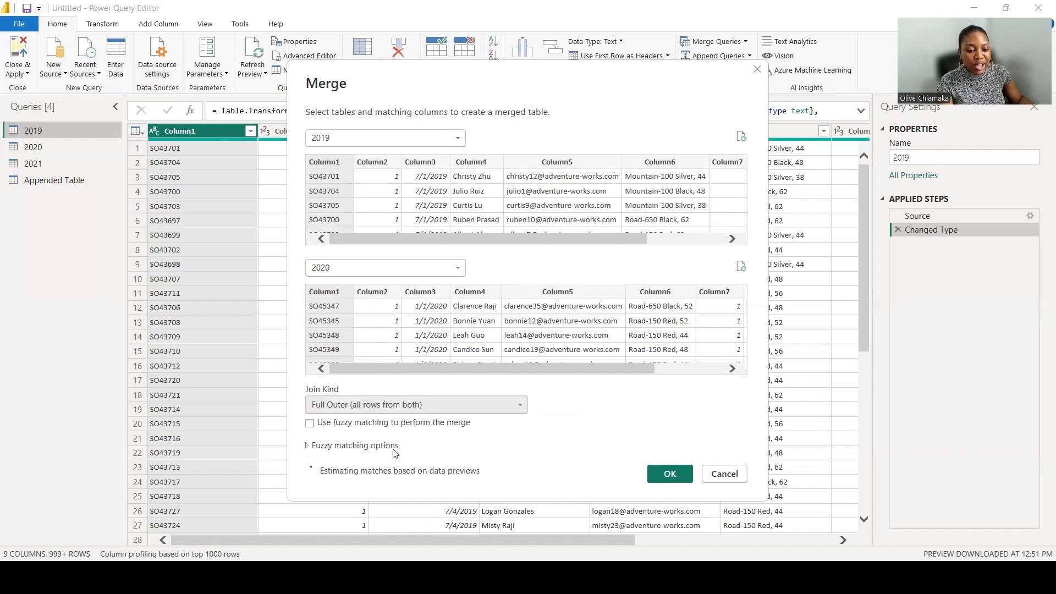
click(670, 474)
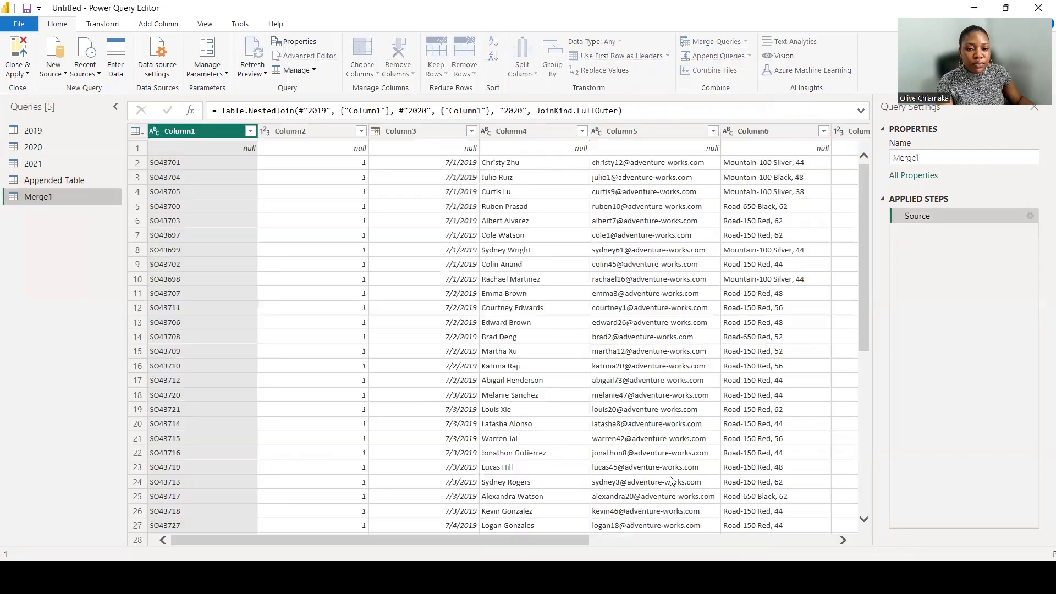